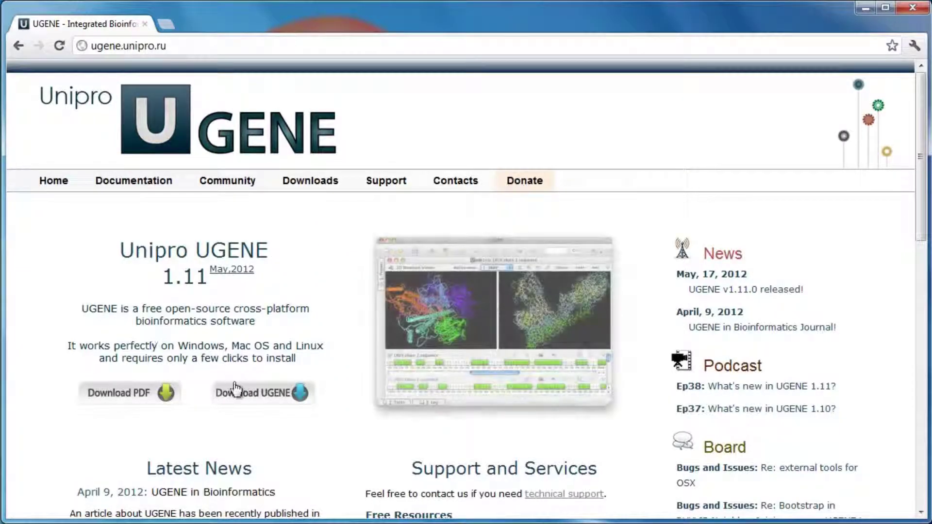
# - Visit the UGENE download page, then connect the remote database reader to the sequence writer
pyautogui.click(236, 388)
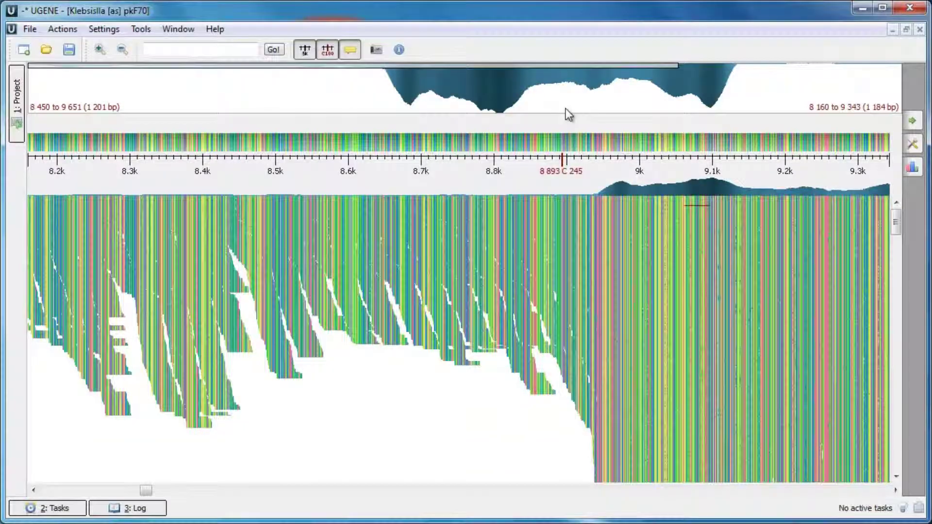
pyautogui.scroll(5, 566, 109)
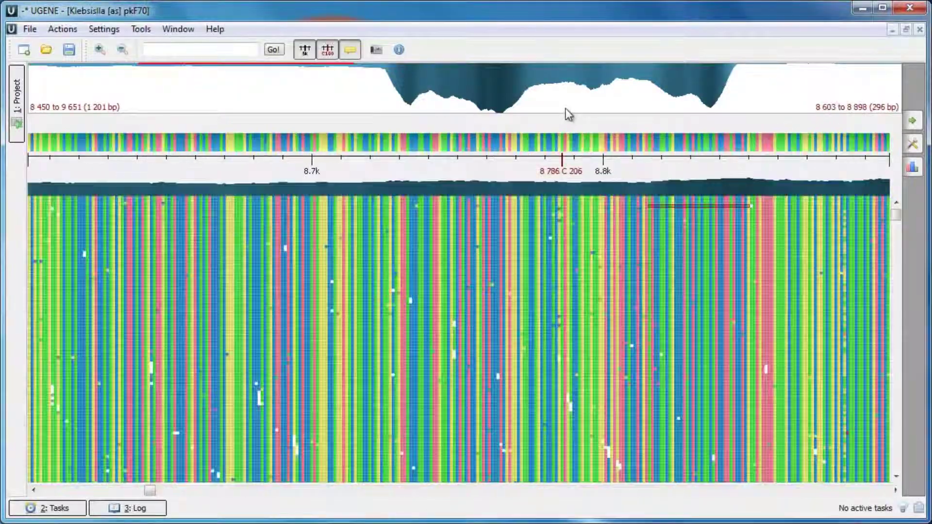
pyautogui.scroll(4, 568, 114)
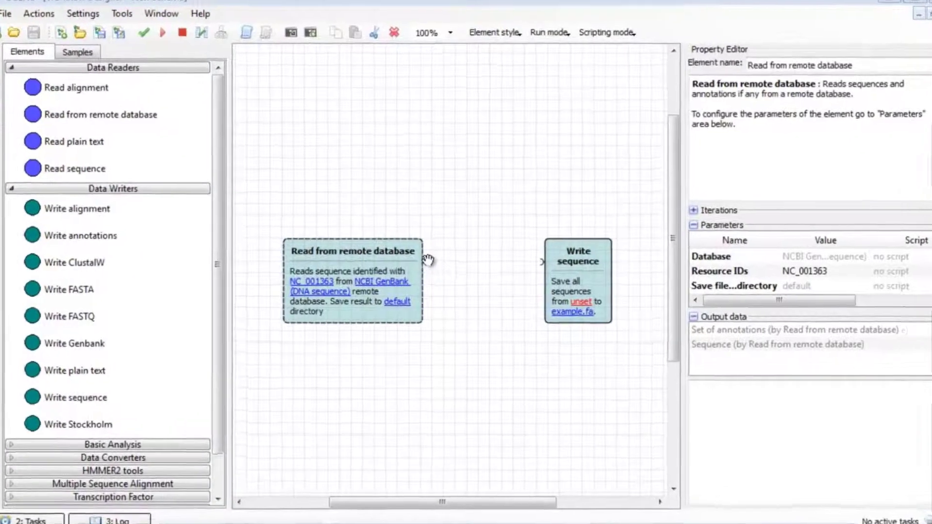
pyautogui.moveTo(426, 259); pyautogui.dragTo(542, 262)
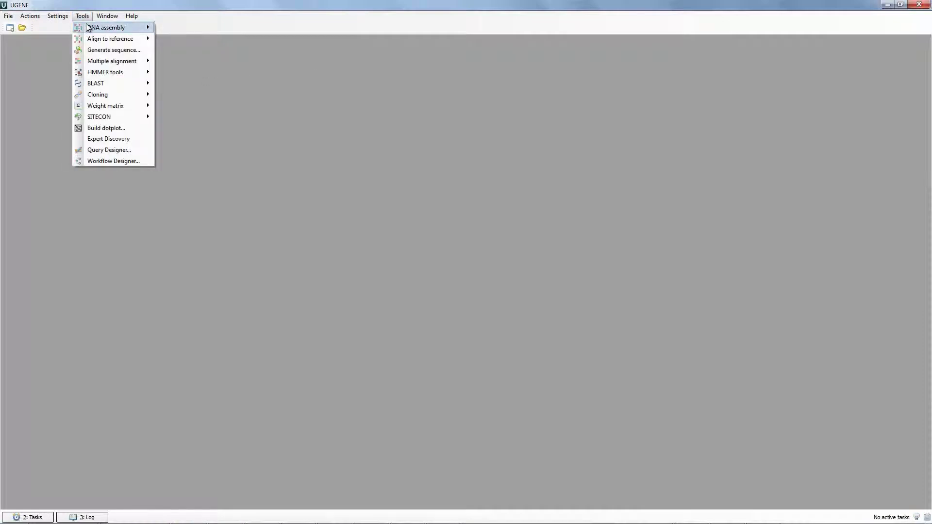
# - Open the Align short reads settings and request the help page for short-read alignment
pyautogui.moveTo(88, 39)
pyautogui.click(169, 39)
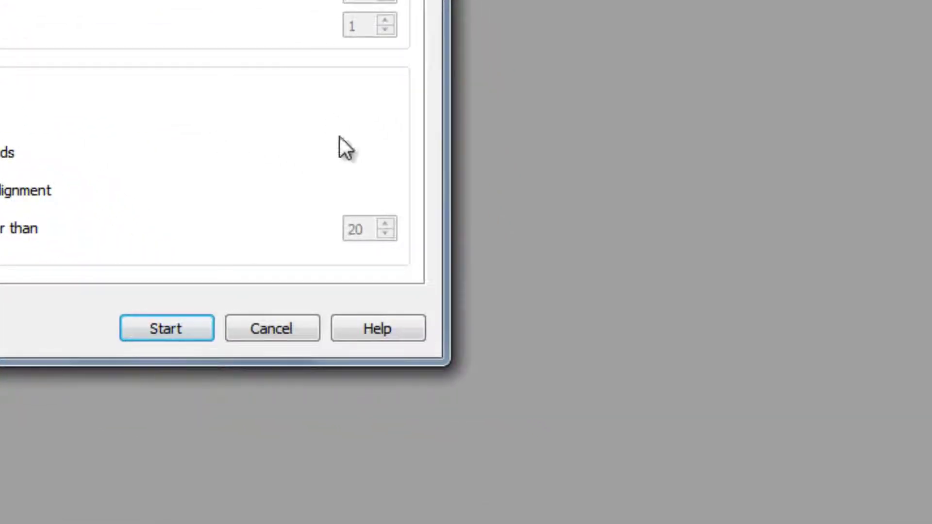
pyautogui.click(374, 334)
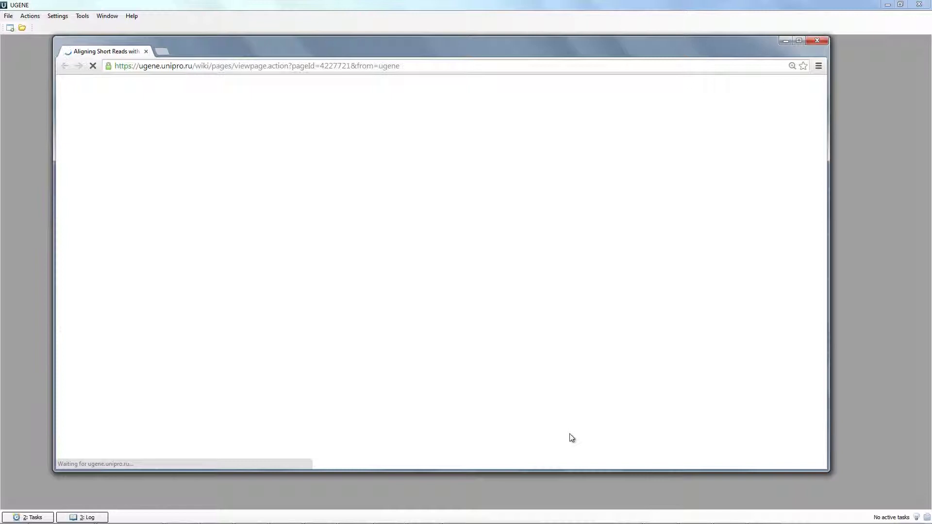
# - Search the documentation wiki for 'bowtie' and open the Bowtie page of the user manual
pyautogui.scroll(-10, 763, 336)
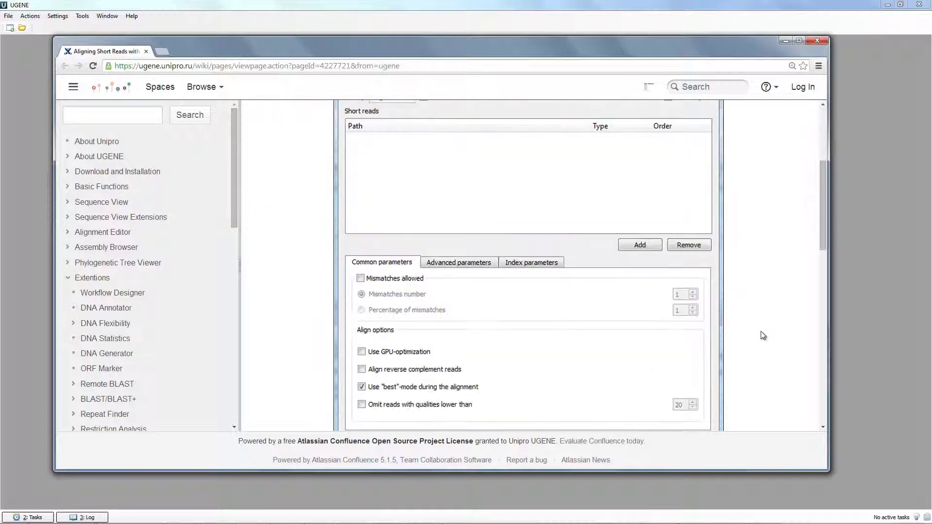
pyautogui.scroll(-9, 761, 332)
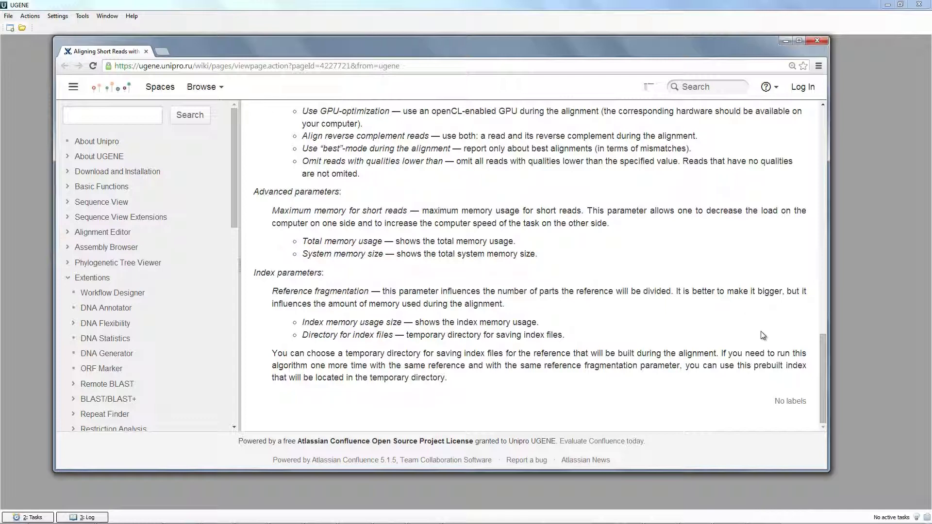
pyautogui.click(699, 87)
pyautogui.write('bow')
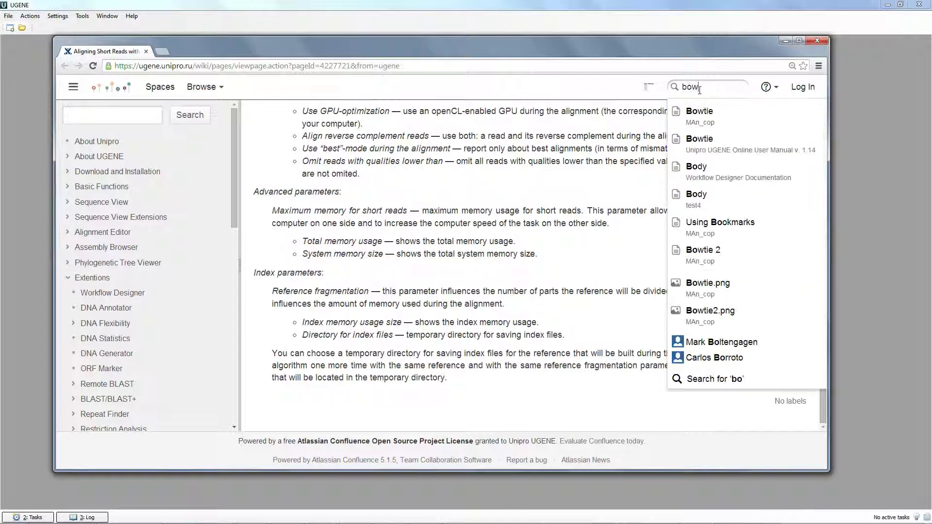
pyautogui.write('tie')
pyautogui.press('Return')
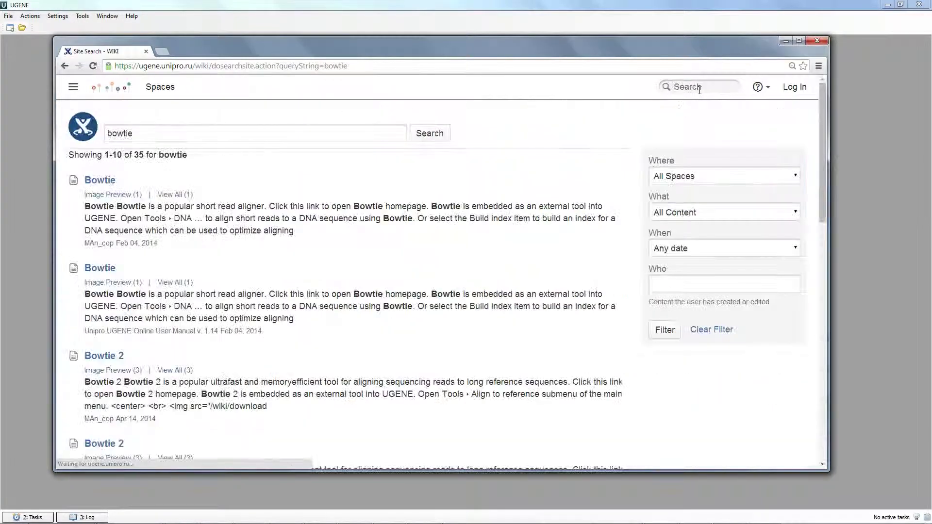
pyautogui.click(110, 270)
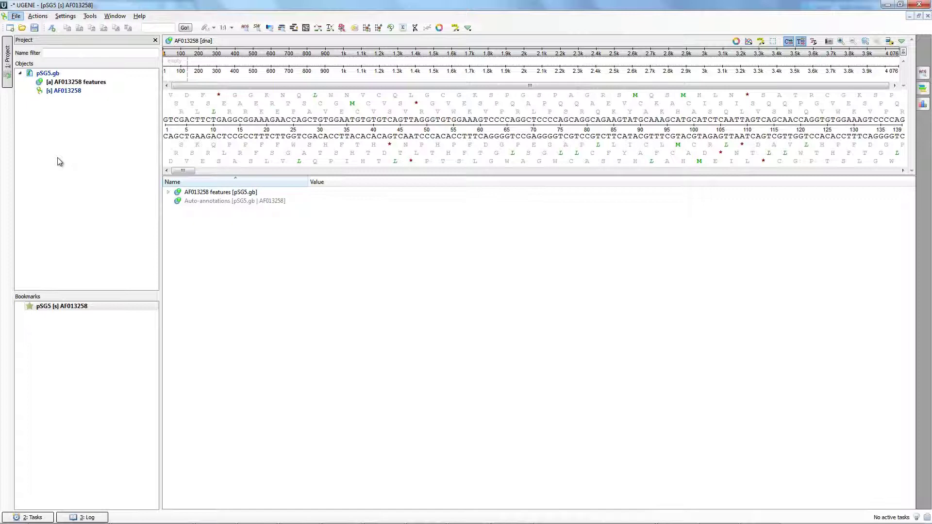
# - Mark AF013258 as circular and annotate the pasted pattern match as misc_feature join(3921..4076,1..217)
pyautogui.rightClick(57, 91)
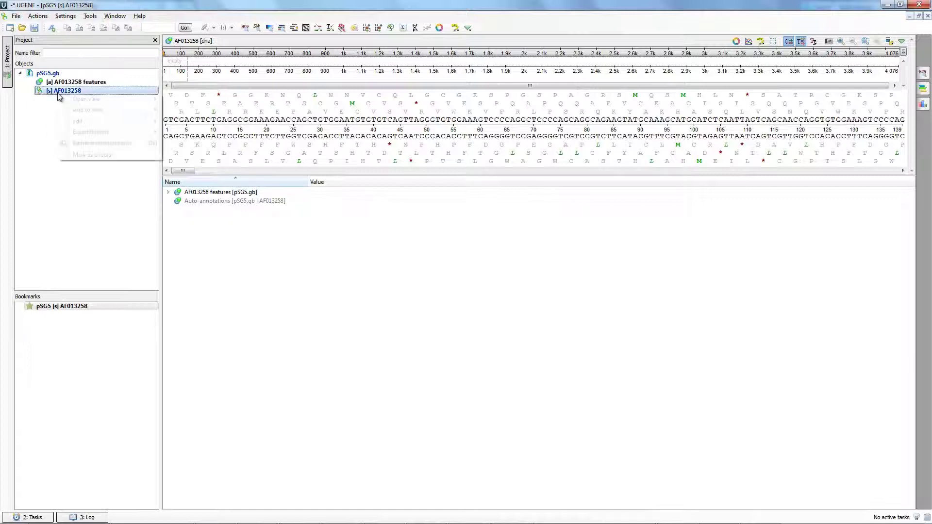
pyautogui.click(90, 154)
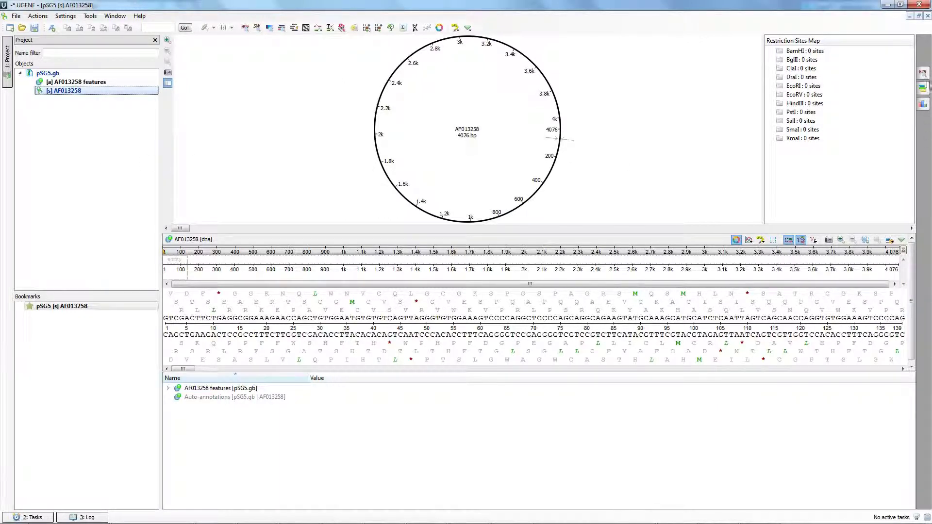
pyautogui.click(922, 73)
pyautogui.rightClick(861, 92)
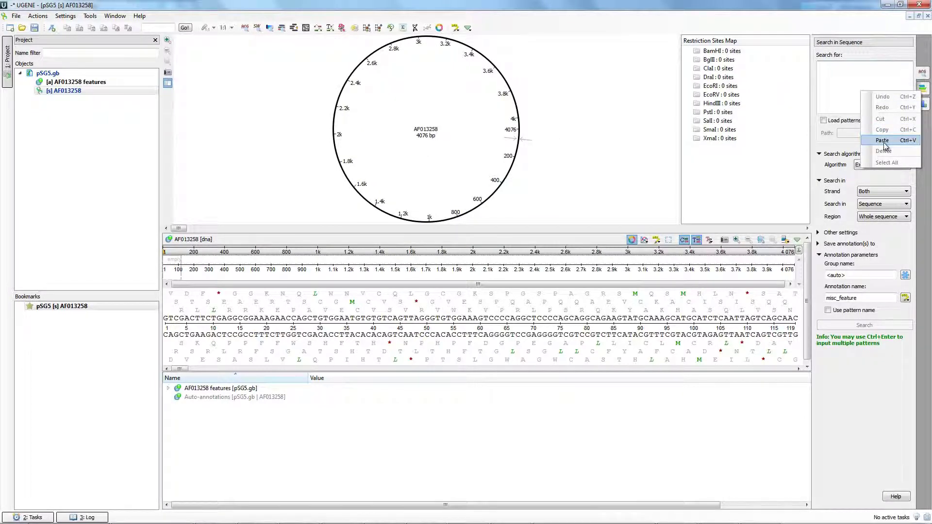
pyautogui.click(882, 140)
pyautogui.click(864, 325)
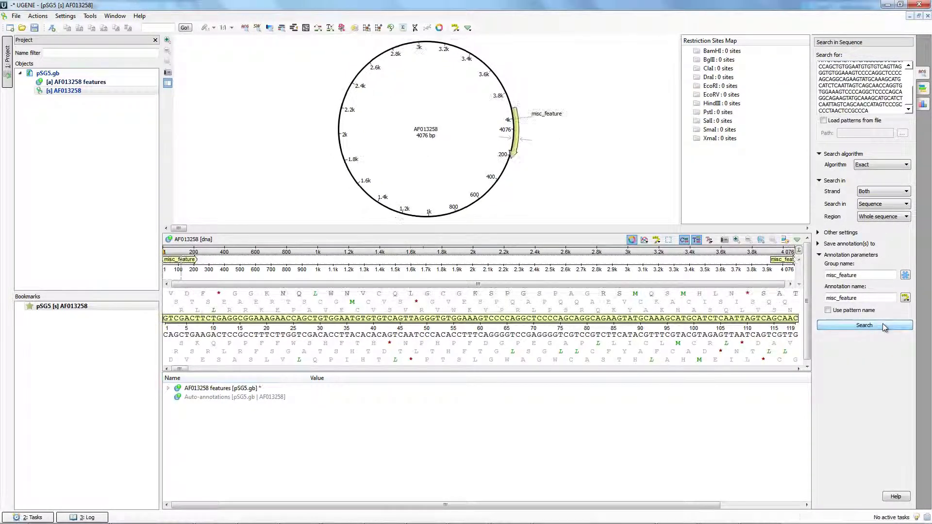
pyautogui.click(517, 144)
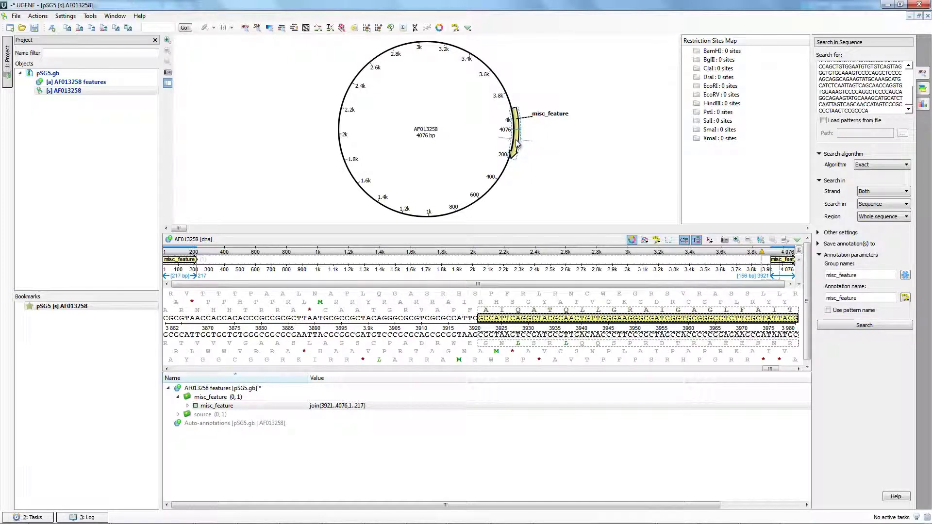
# - Run Plasmid Auto Annotation with all features, adding promoters, primers, pBR322_origin and bGlob_int
pyautogui.click(294, 31)
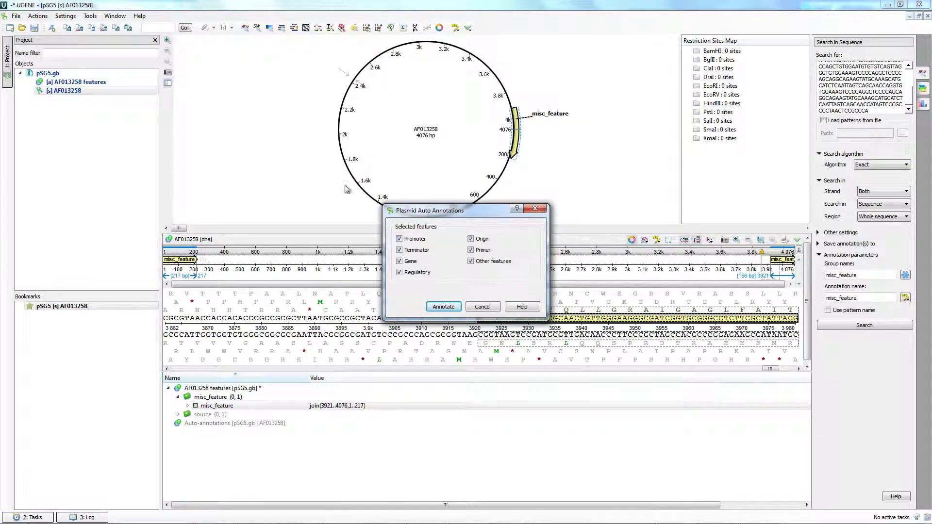
pyautogui.click(444, 306)
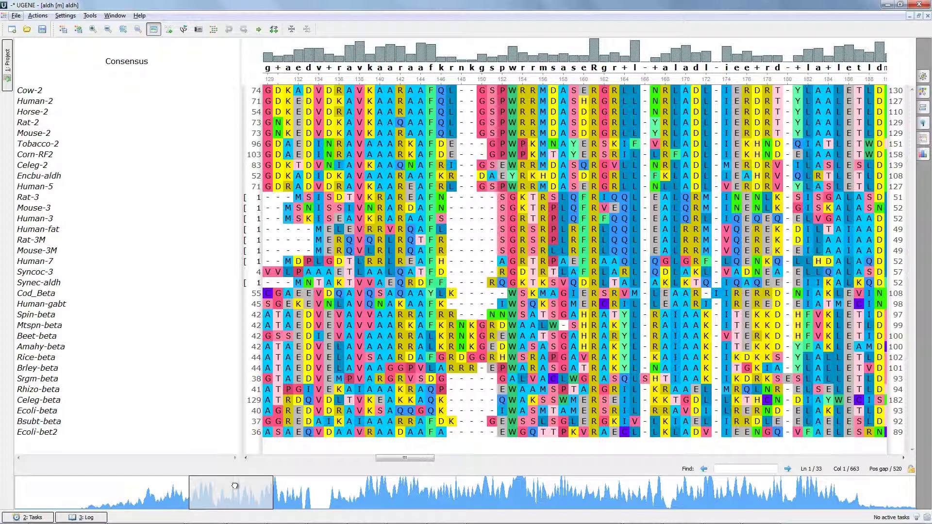
# - Add a simple overview to the aldh alignment, calculate it by gaps, and jump to around column 195
pyautogui.rightClick(234, 485)
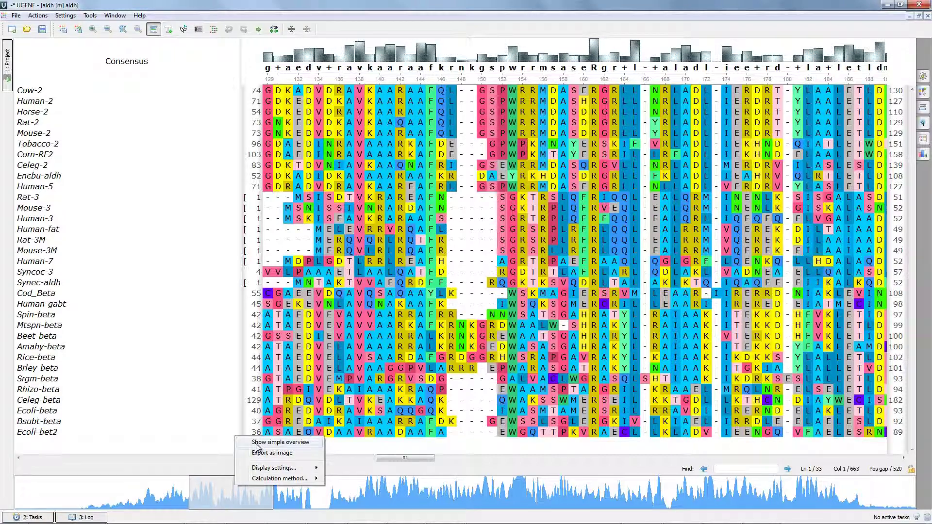
pyautogui.click(280, 442)
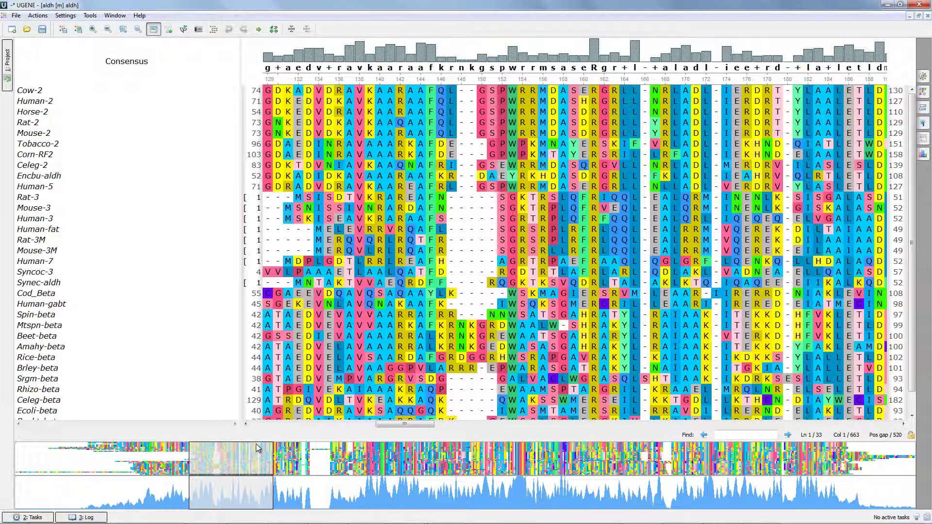
pyautogui.rightClick(257, 484)
pyautogui.moveTo(281, 481)
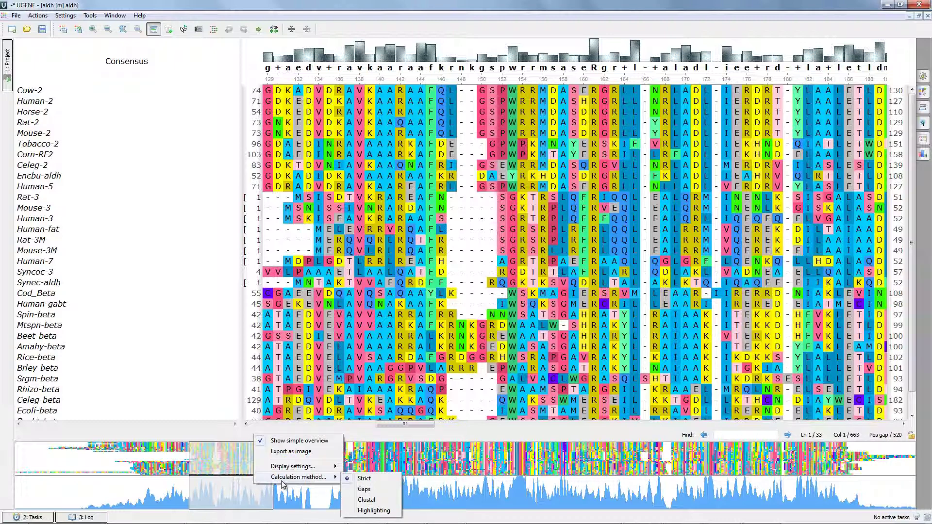
pyautogui.click(375, 487)
pyautogui.click(321, 496)
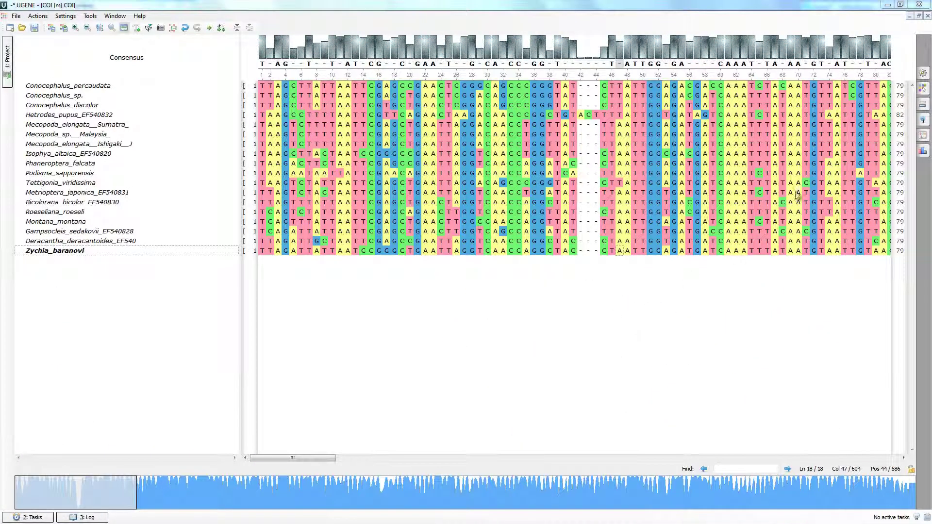
# - Export the COI alignment consensus as a Genbank file, COI_consensus
pyautogui.click(922, 121)
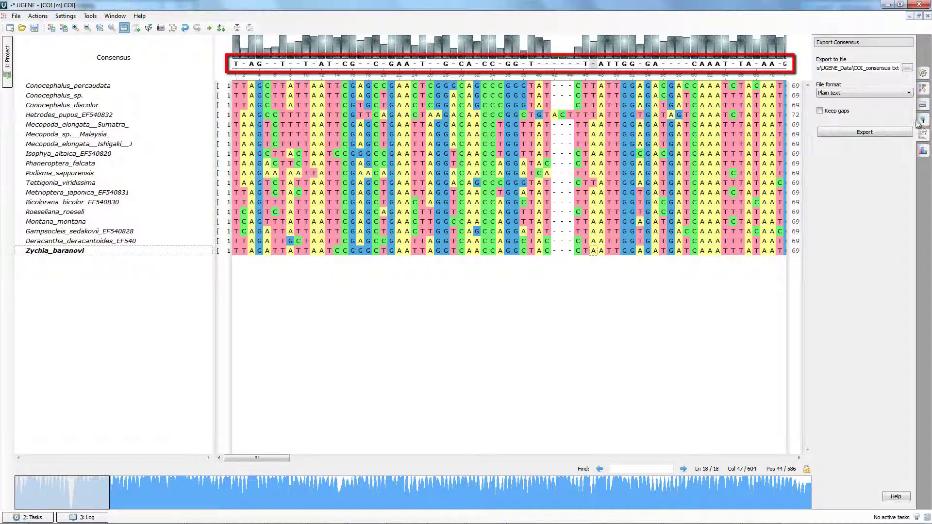
pyautogui.click(901, 93)
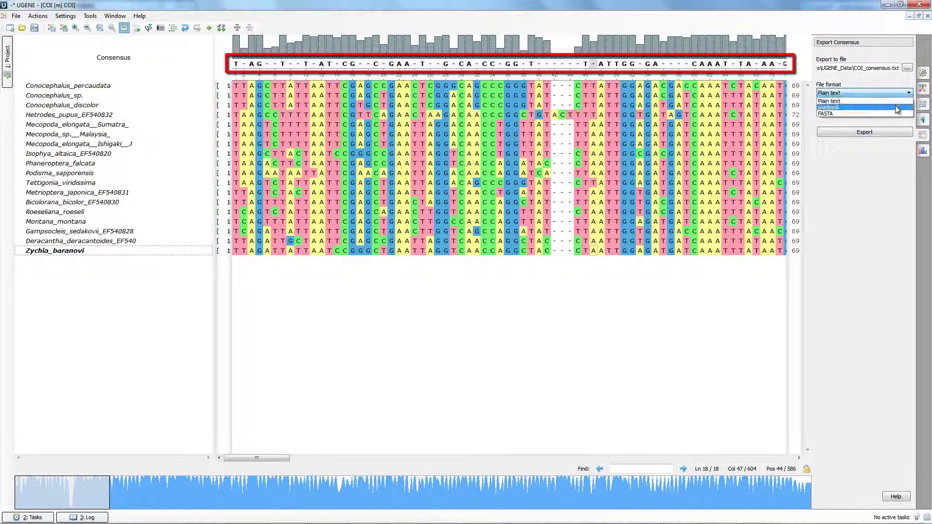
pyautogui.click(896, 107)
pyautogui.click(891, 131)
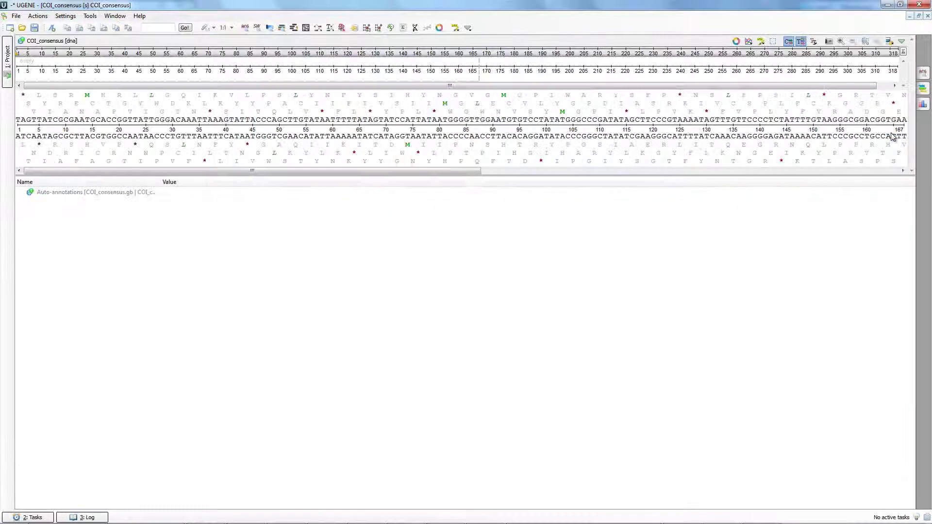
# - Set the COI alignment's consensus type to Strict with a 100% threshold
pyautogui.click(928, 16)
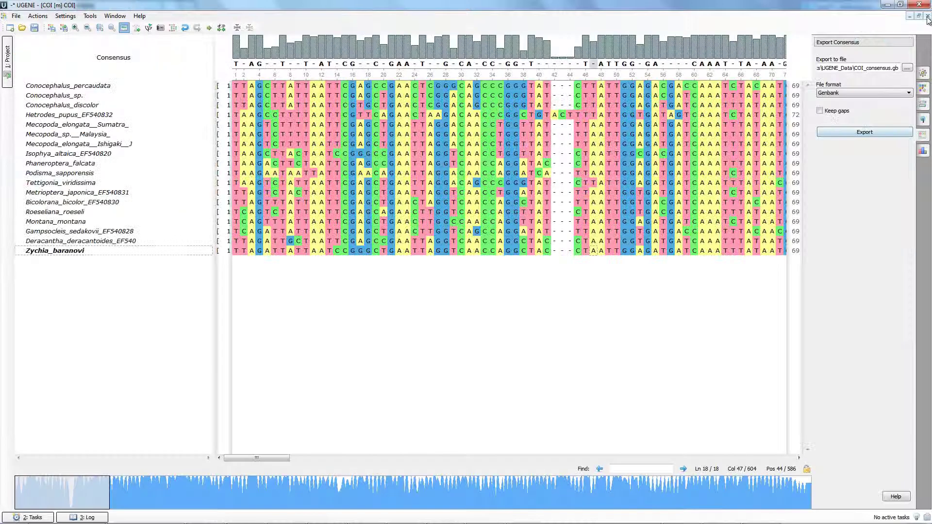
pyautogui.click(923, 75)
pyautogui.click(903, 156)
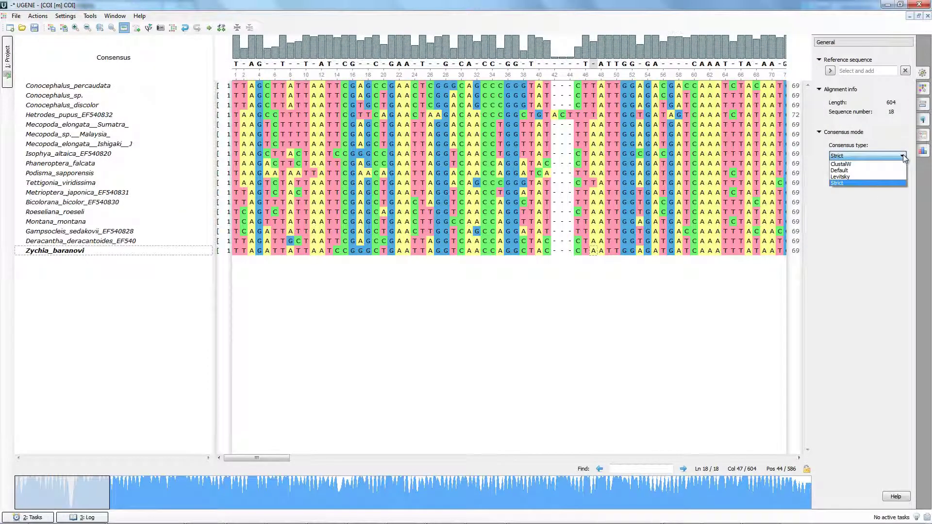
pyautogui.click(903, 158)
pyautogui.press('alt')
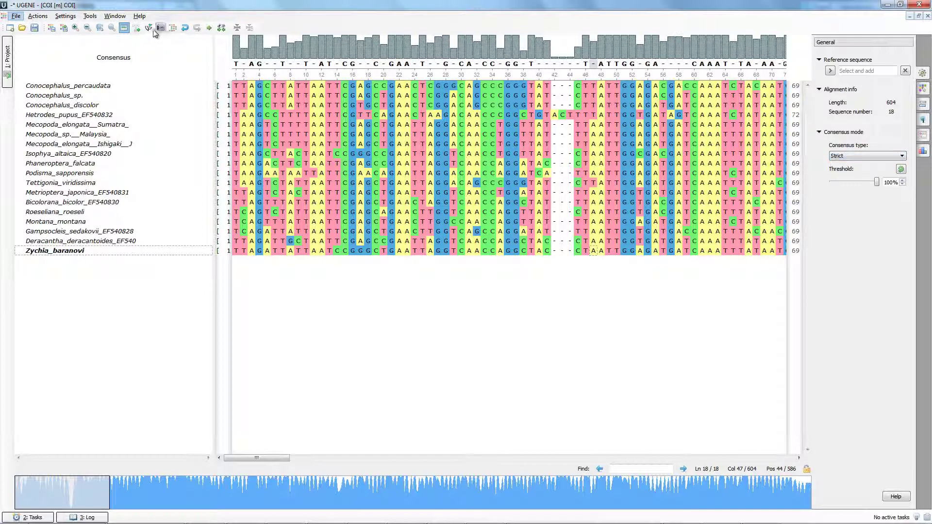
# - Build a PhyML Maximum Likelihood tree from the COI alignment, saved as COI4.nwk
pyautogui.click(150, 28)
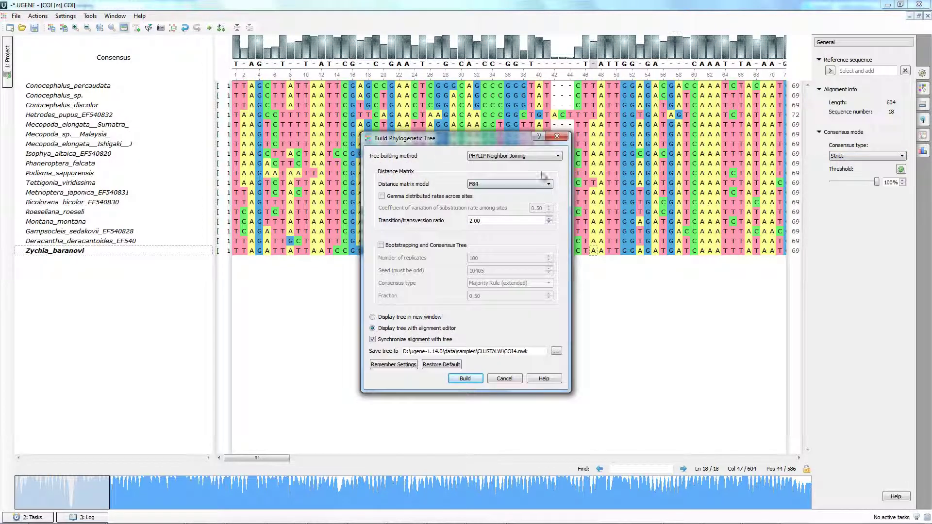
pyautogui.click(533, 156)
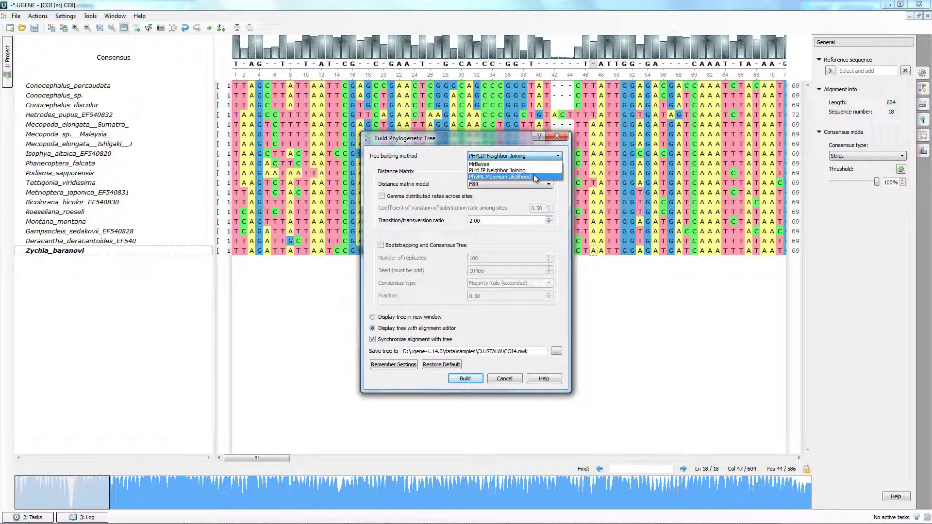
pyautogui.click(533, 177)
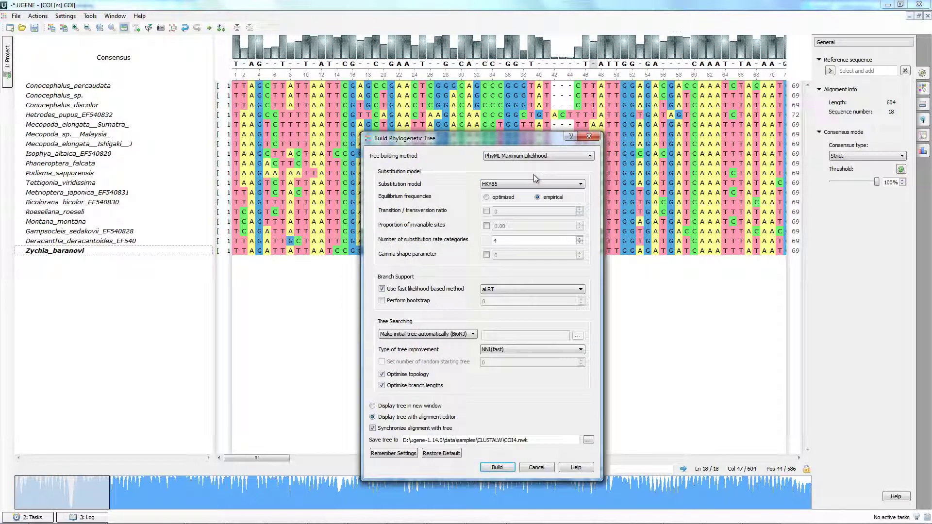
pyautogui.click(501, 467)
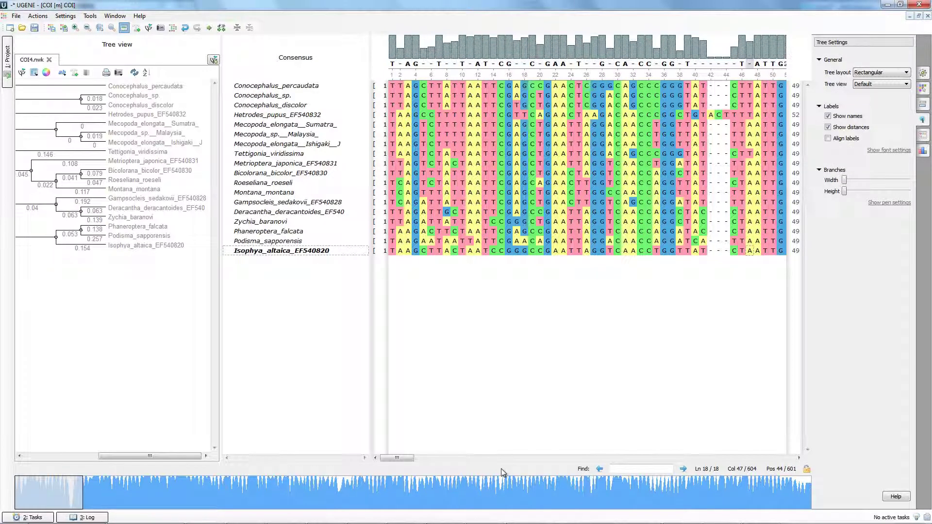
# - Widen the names and tree panes, then reroot the tree at the Phaneroptera, Podisma and Isophya clade
pyautogui.moveTo(369, 404); pyautogui.dragTo(540, 404)
pyautogui.moveTo(220, 403); pyautogui.dragTo(451, 405)
pyautogui.click(195, 237)
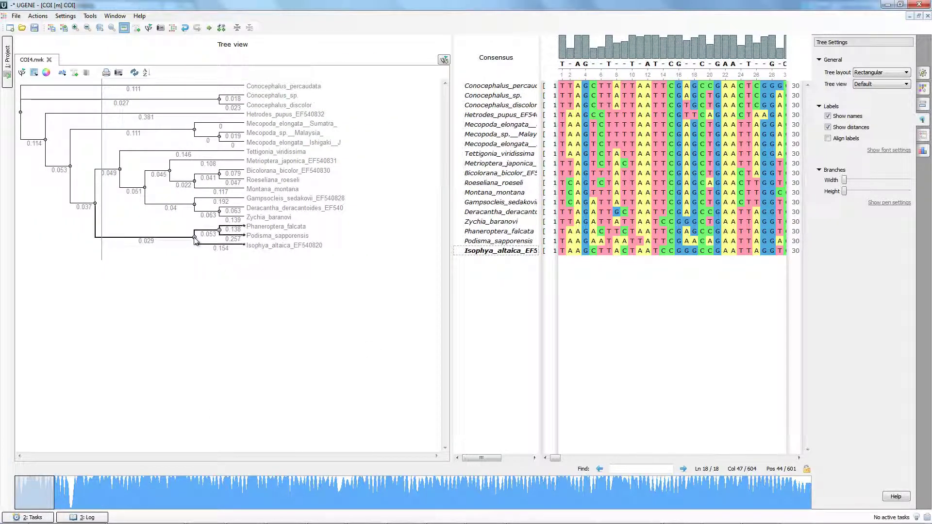
pyautogui.rightClick(194, 239)
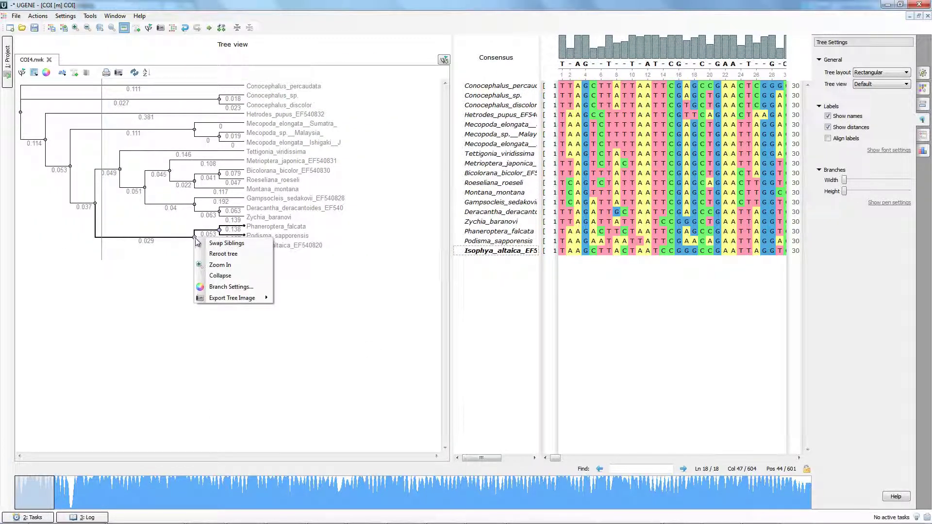
pyautogui.click(211, 253)
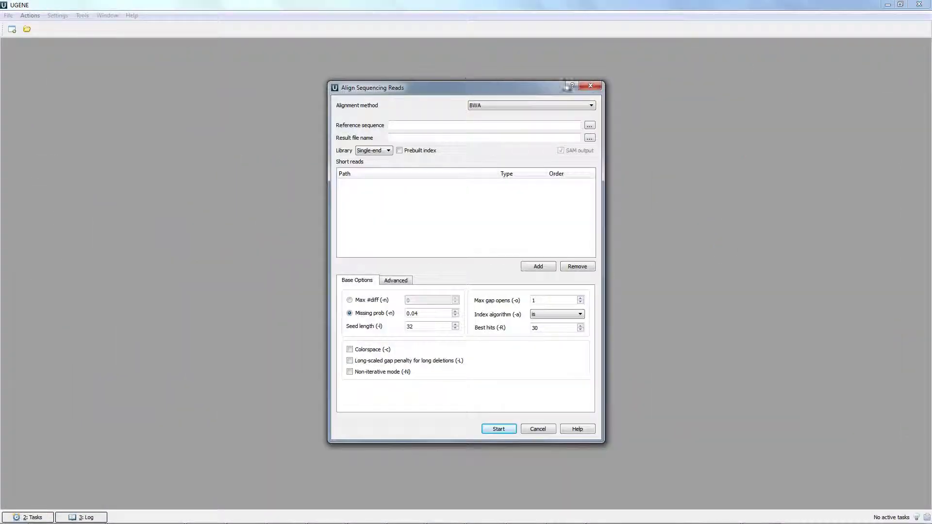
# - Choose BWA-MEM as the alignment method in the Align Sequencing Reads dialog
pyautogui.click(576, 104)
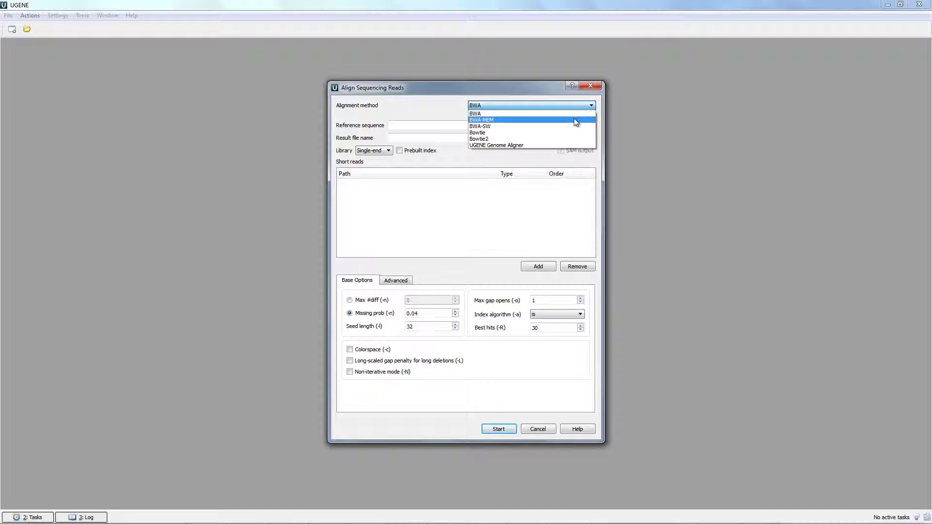
pyautogui.click(573, 118)
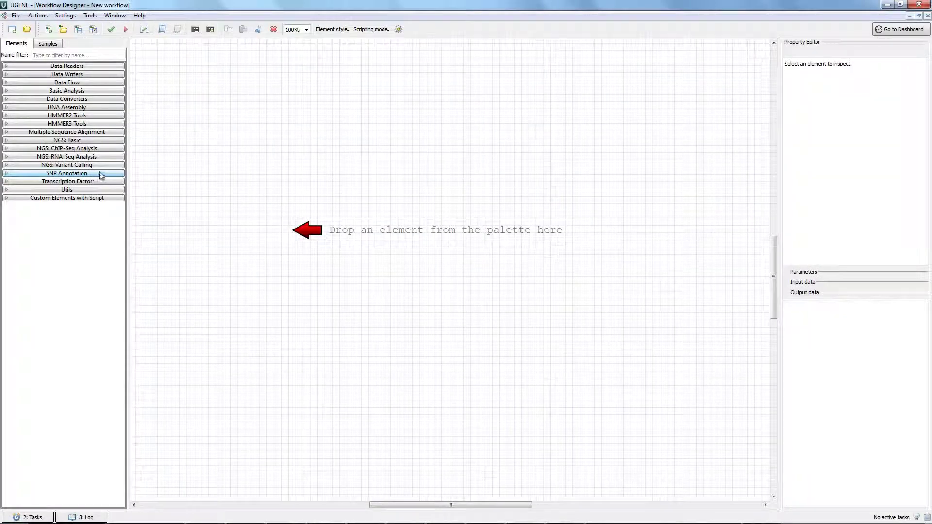
# - Expand the NGS: Basic group in the Workflow Designer's element palette
pyautogui.click(81, 140)
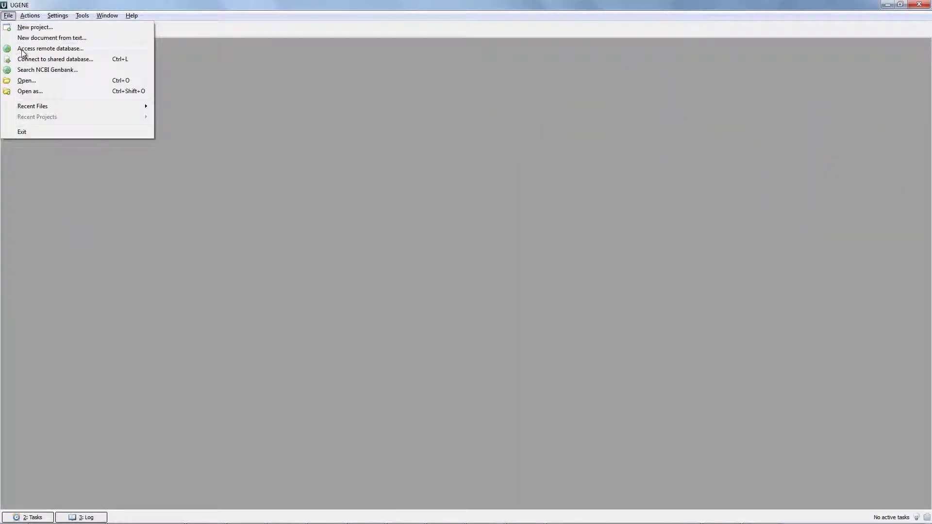
# - Connect to the 'UGENE public database' shared connection and expand its plasmids folder to list the plasmid entries
pyautogui.click(30, 59)
pyautogui.click(374, 235)
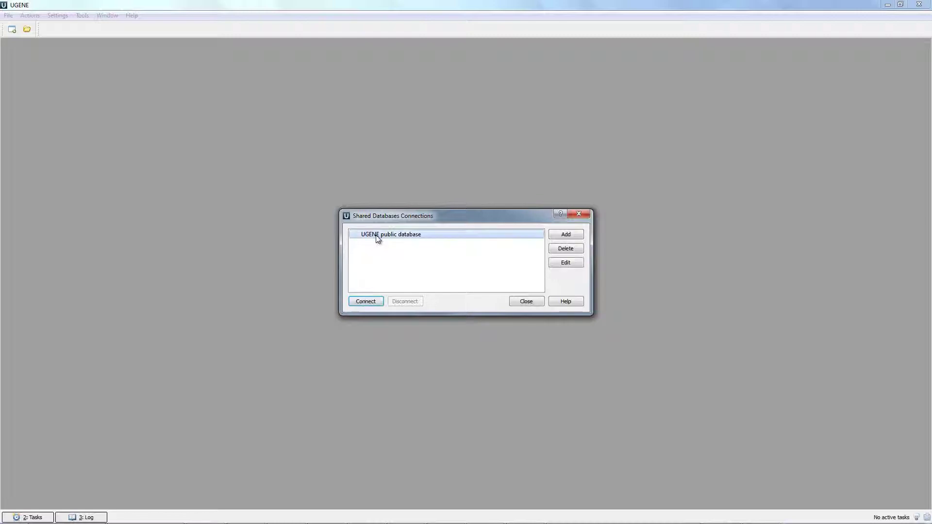
pyautogui.click(364, 301)
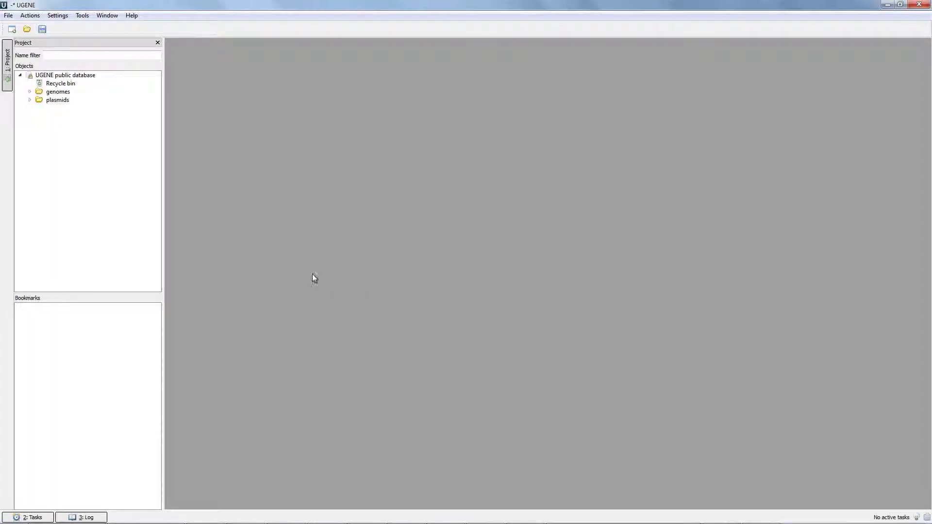
pyautogui.click(34, 101)
pyautogui.doubleClick(34, 101)
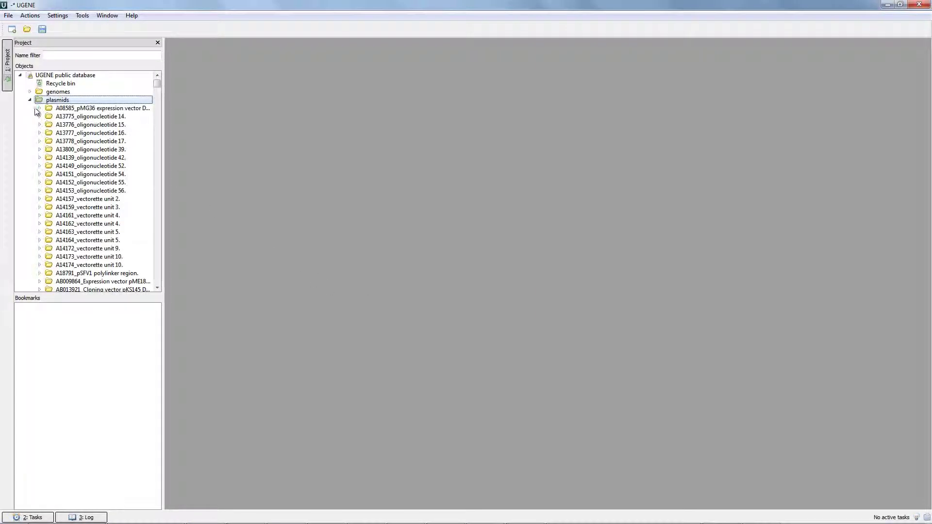